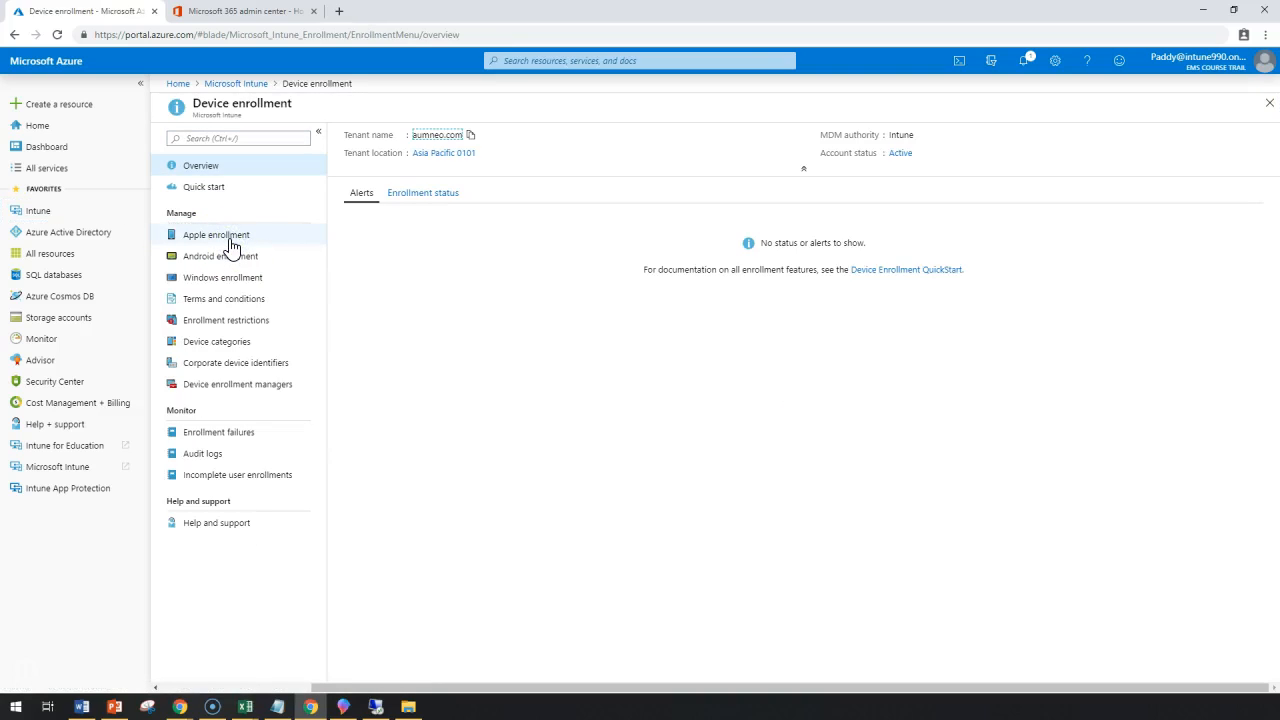
- Review the Apple, Android and Windows enrollment options under Intune device enrollment
{"action": "left_click", "coordinate": [230, 245]}
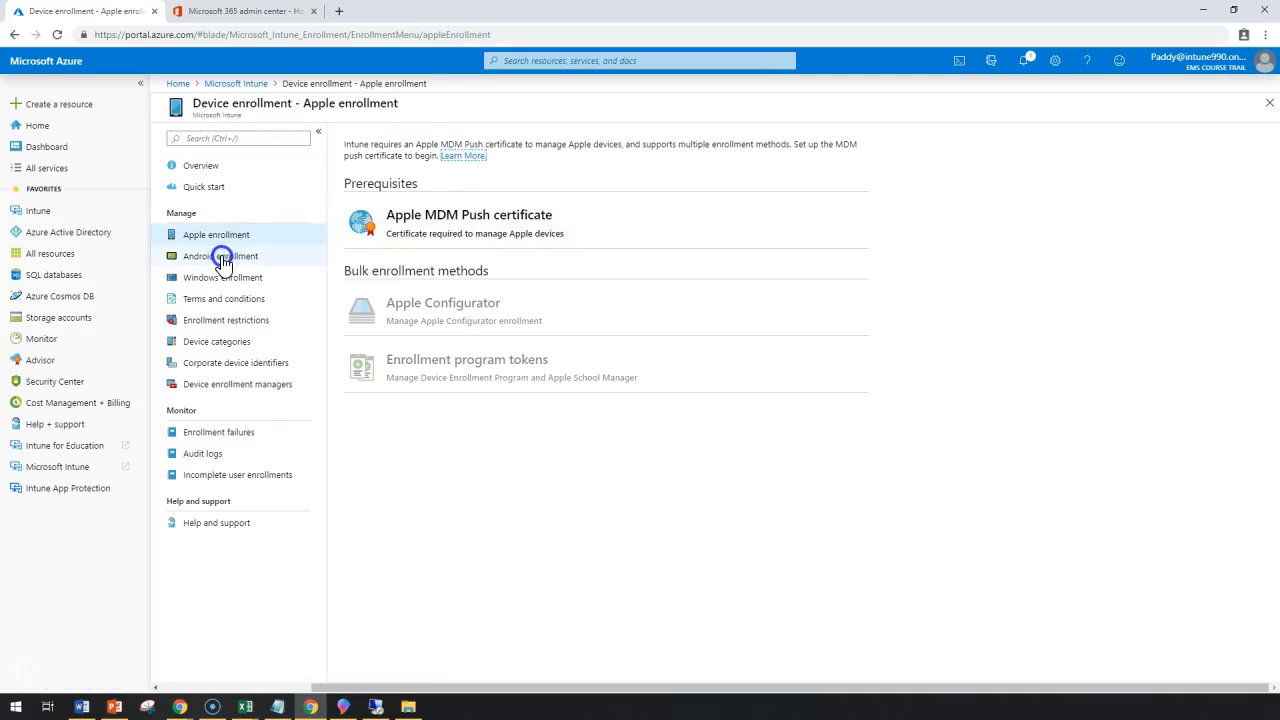
{"action": "left_click", "coordinate": [221, 256]}
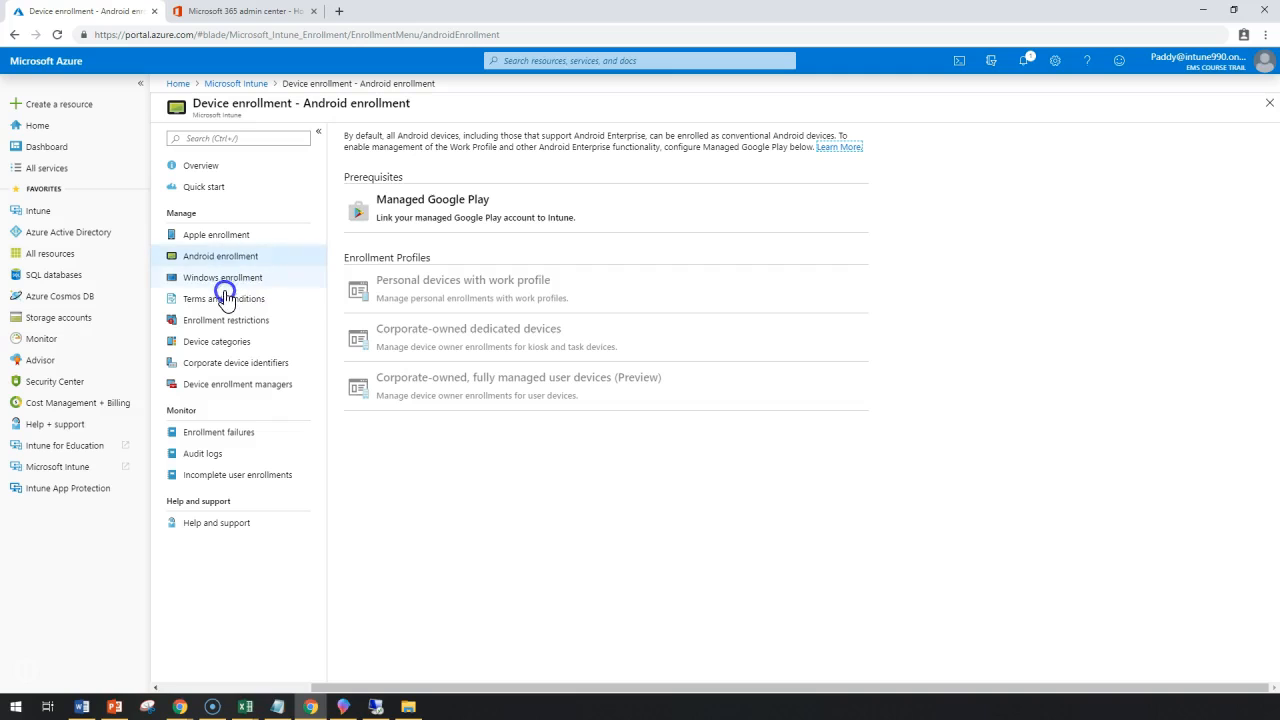
{"action": "left_click", "coordinate": [298, 279]}
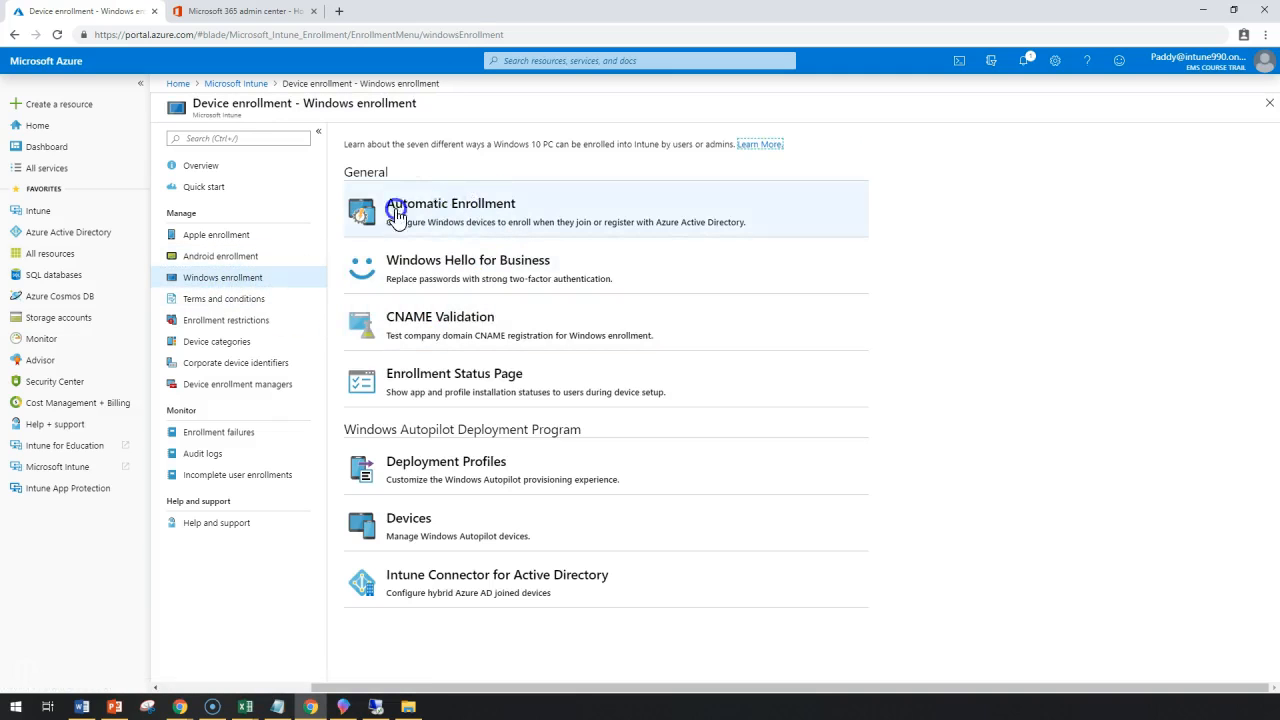
{"action": "left_click_drag", "start_coordinate": [932, 220], "coordinate": [976, 139]}
{"action": "left_click", "coordinate": [954, 298]}
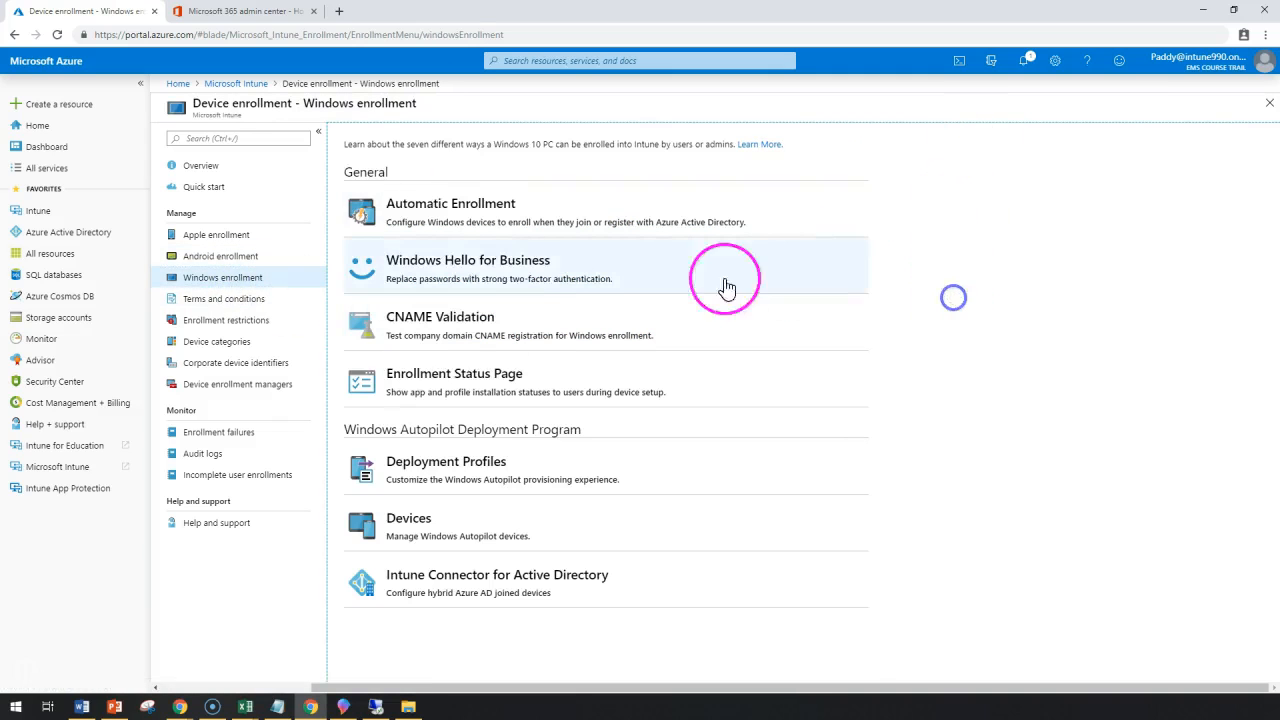
- Review the enrollment terms and conditions and the default device type and device limit restrictions
{"action": "left_click", "coordinate": [220, 299]}
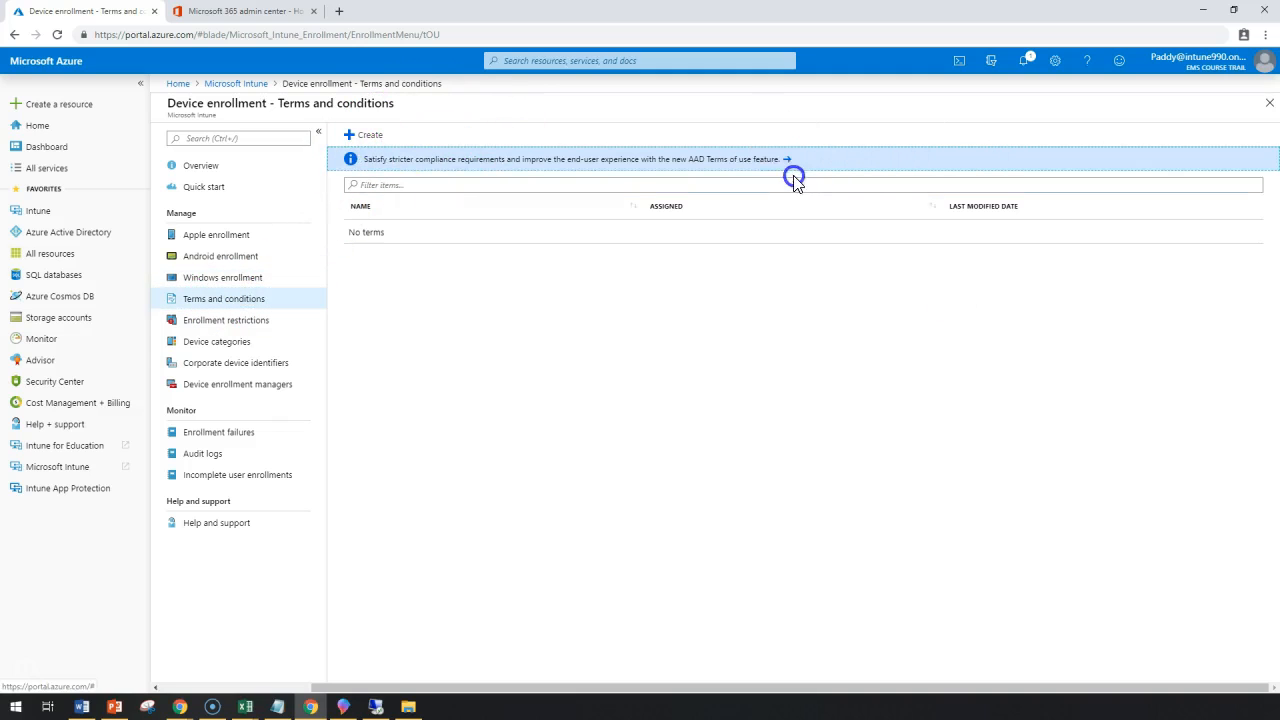
{"action": "left_click", "coordinate": [218, 320]}
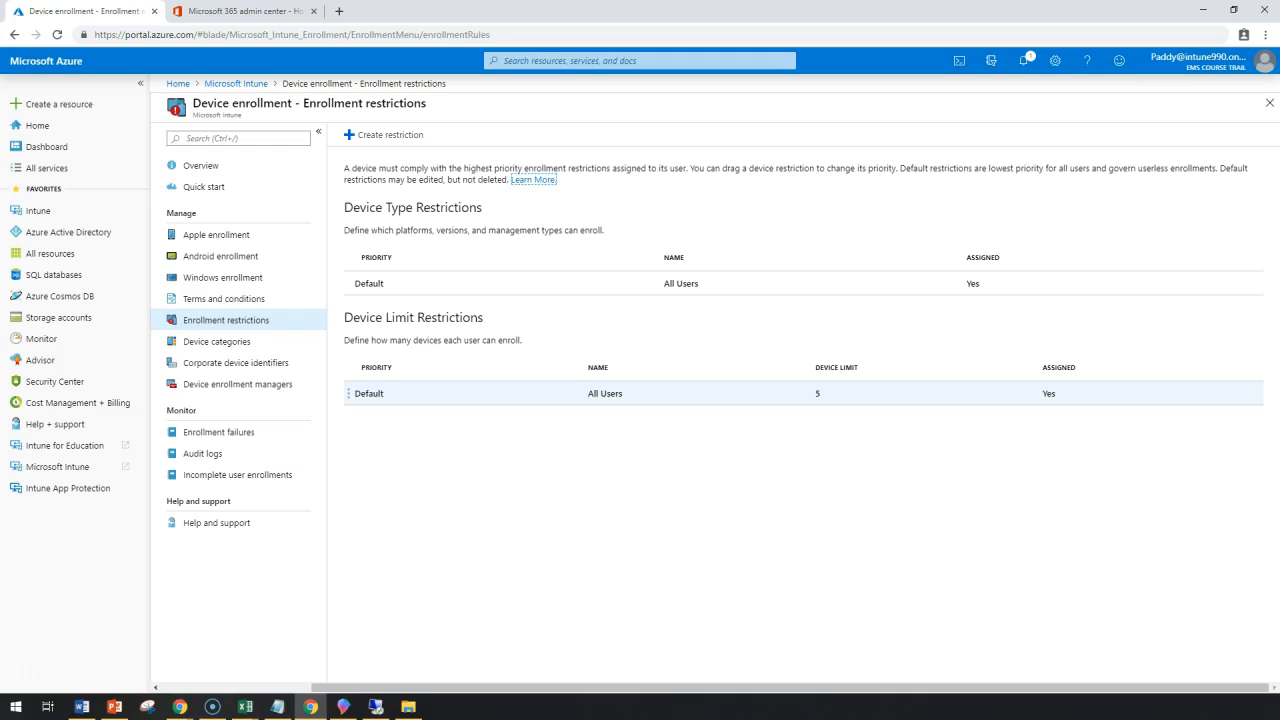
{"action": "left_click_drag", "start_coordinate": [857, 394], "coordinate": [802, 377]}
{"action": "left_click", "coordinate": [843, 517]}
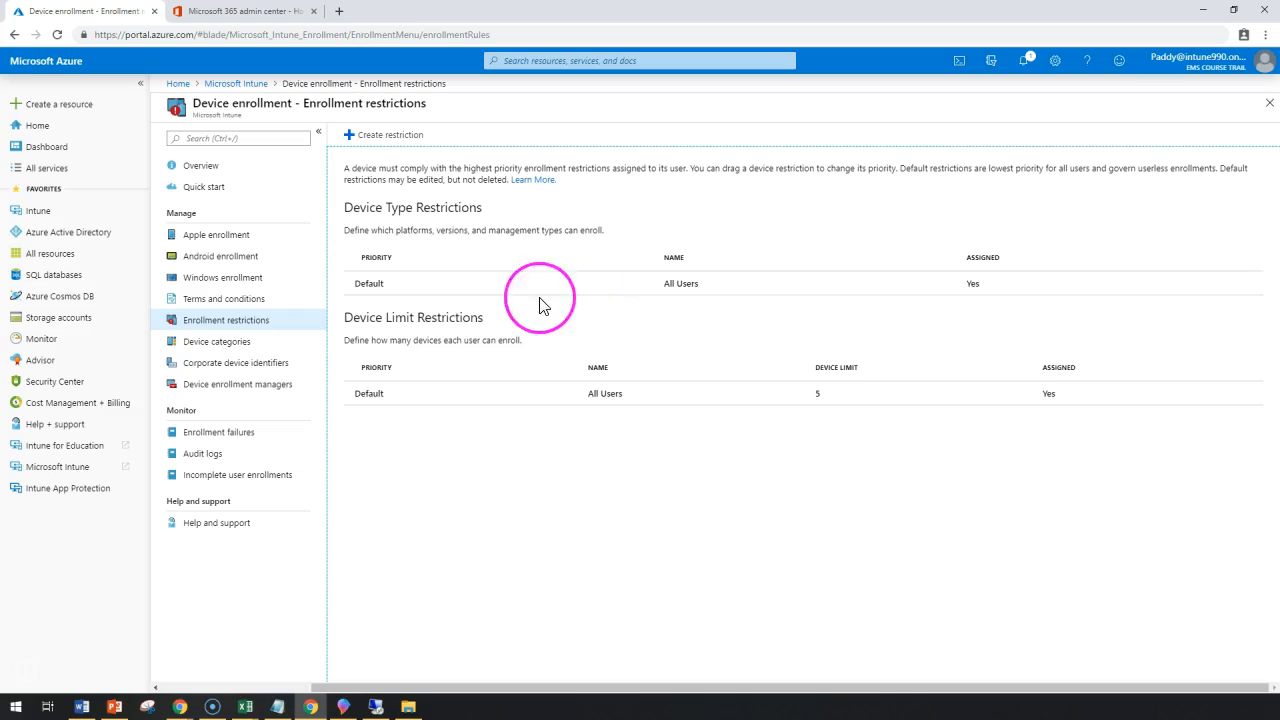
- Create a device category named Finance in the device enrollment settings
{"action": "left_click", "coordinate": [213, 342]}
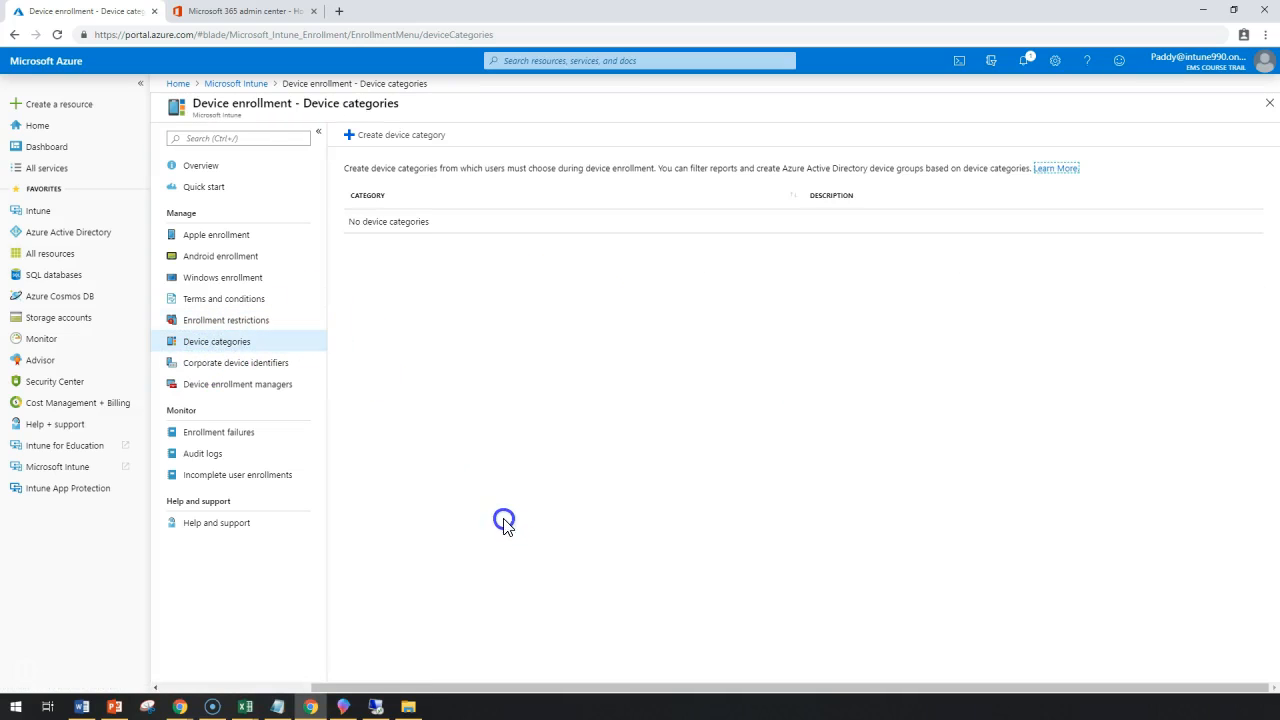
{"action": "left_click", "coordinate": [211, 368]}
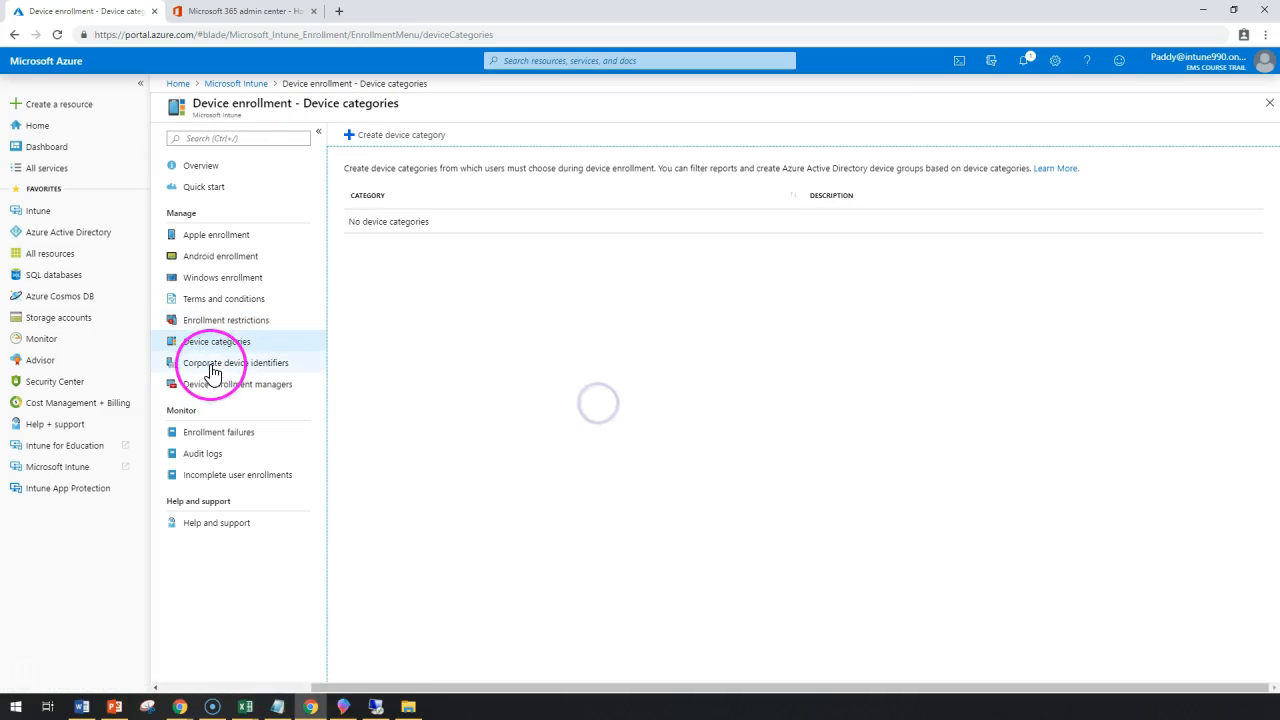
{"action": "left_click", "coordinate": [394, 134]}
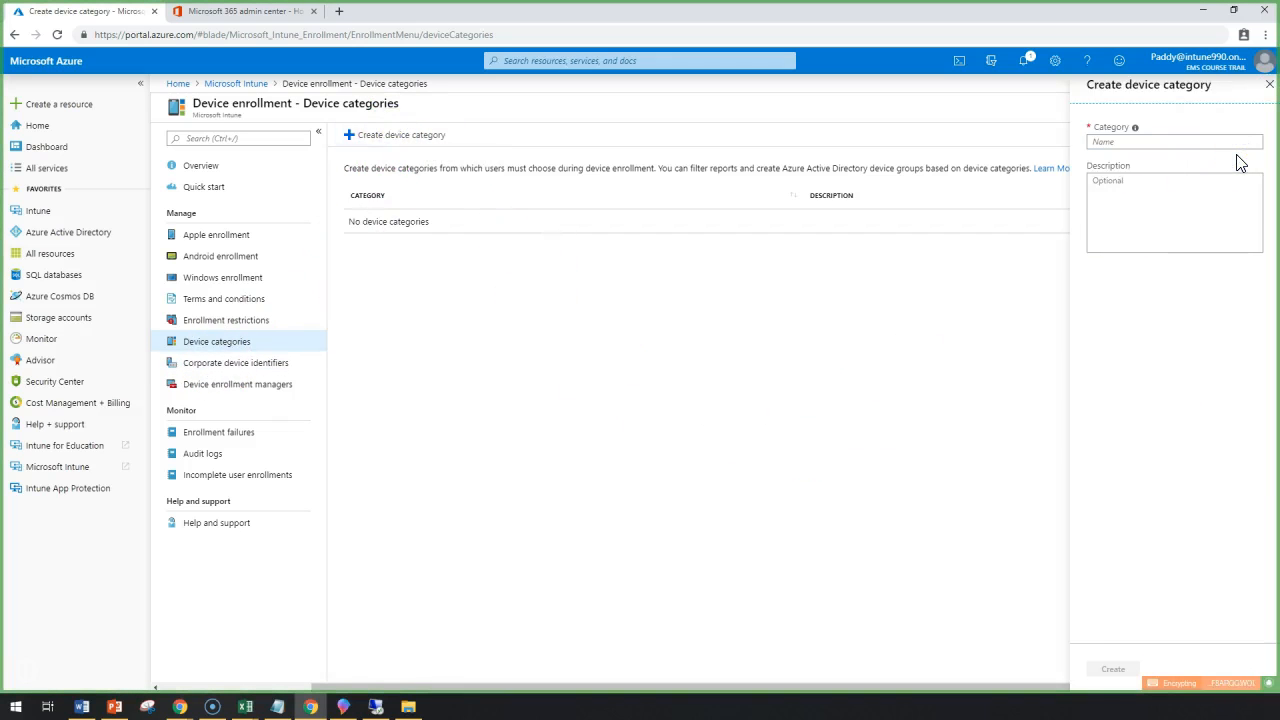
{"action": "left_click", "coordinate": [1139, 147]}
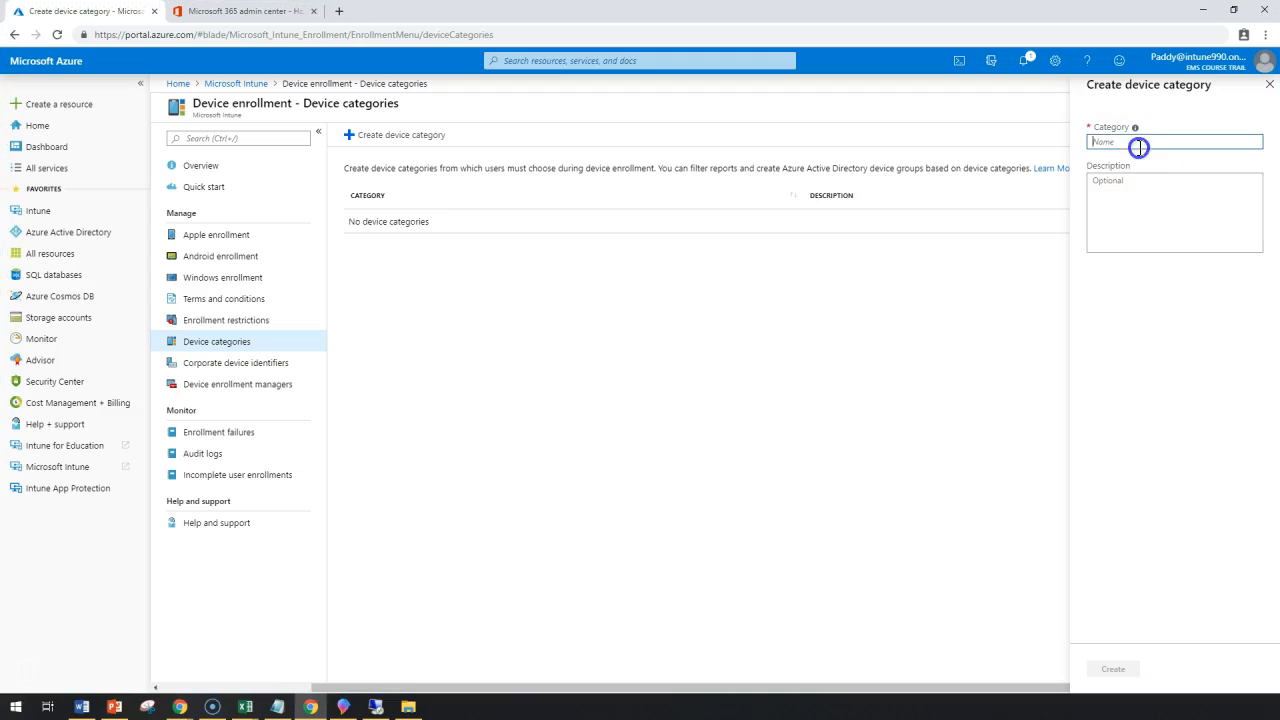
{"action": "type", "text": "Finance"}
{"action": "left_click", "coordinate": [1113, 668]}
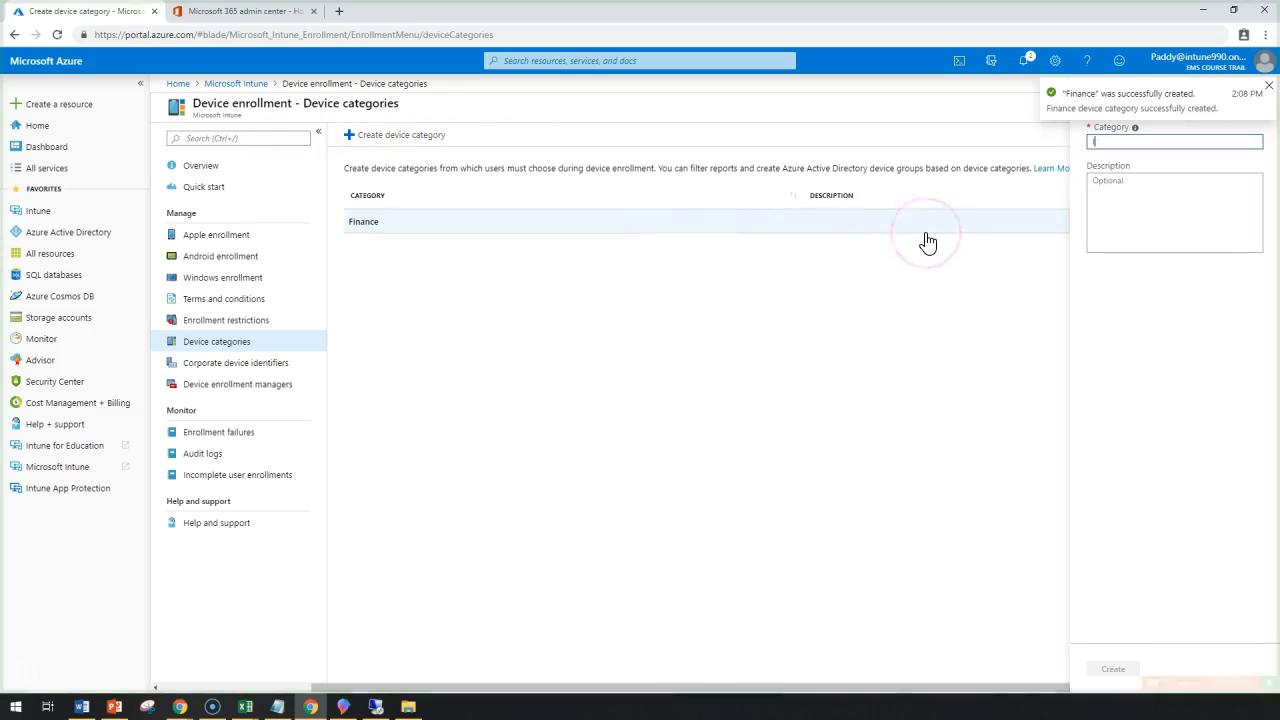
- Create two more device categories named IT and HR
{"action": "type", "text": "IT"}
{"action": "left_click", "coordinate": [1108, 670]}
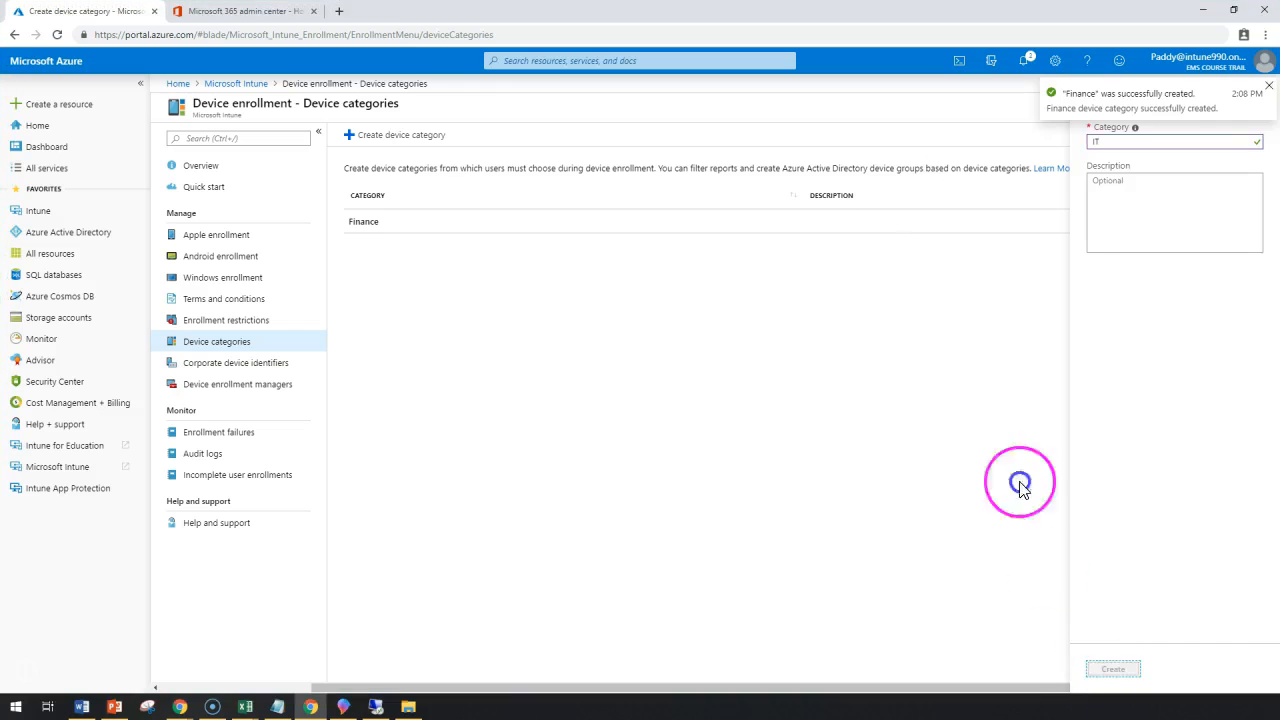
{"action": "left_click", "coordinate": [418, 148]}
{"action": "left_click", "coordinate": [1122, 143]}
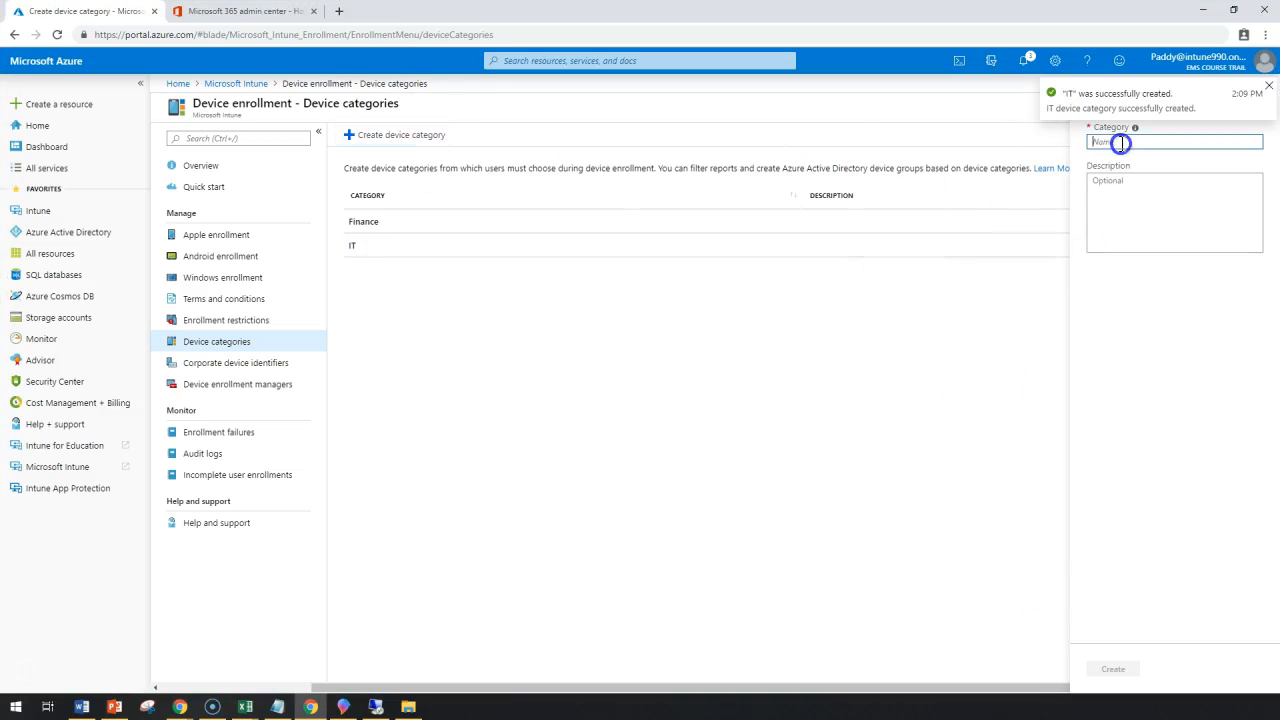
{"action": "type", "text": "HR"}
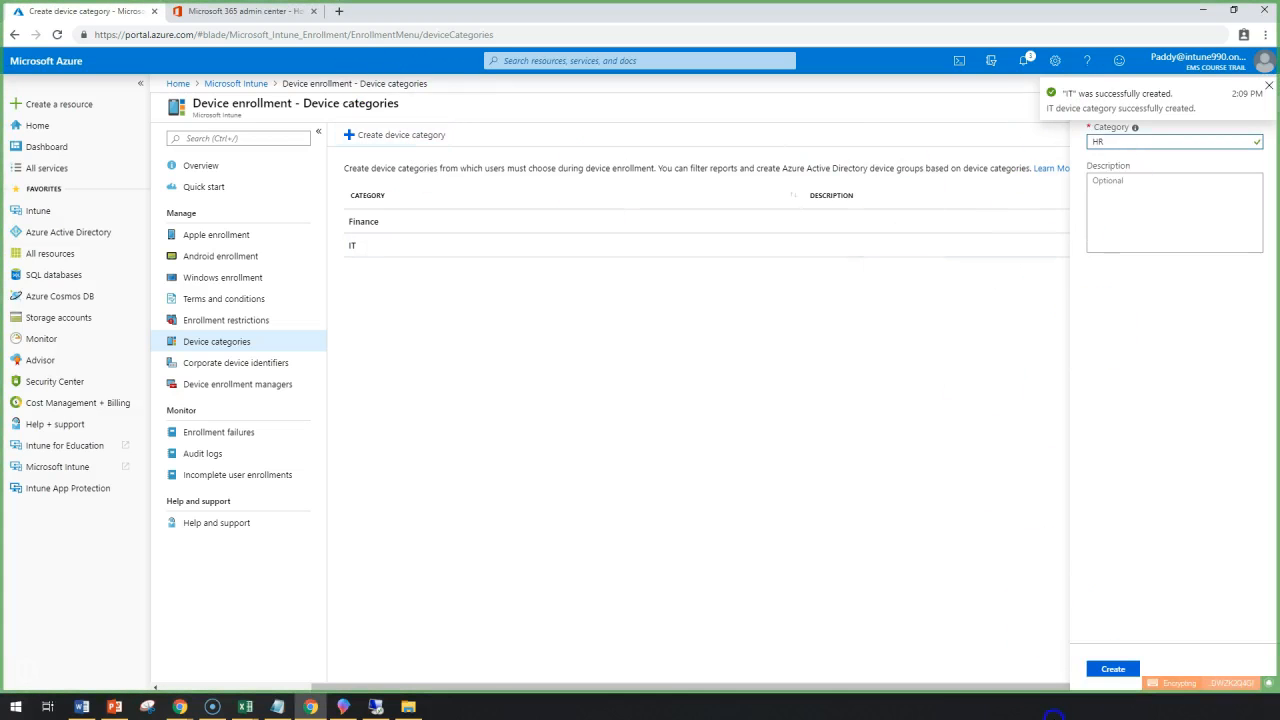
{"action": "left_click", "coordinate": [1110, 670]}
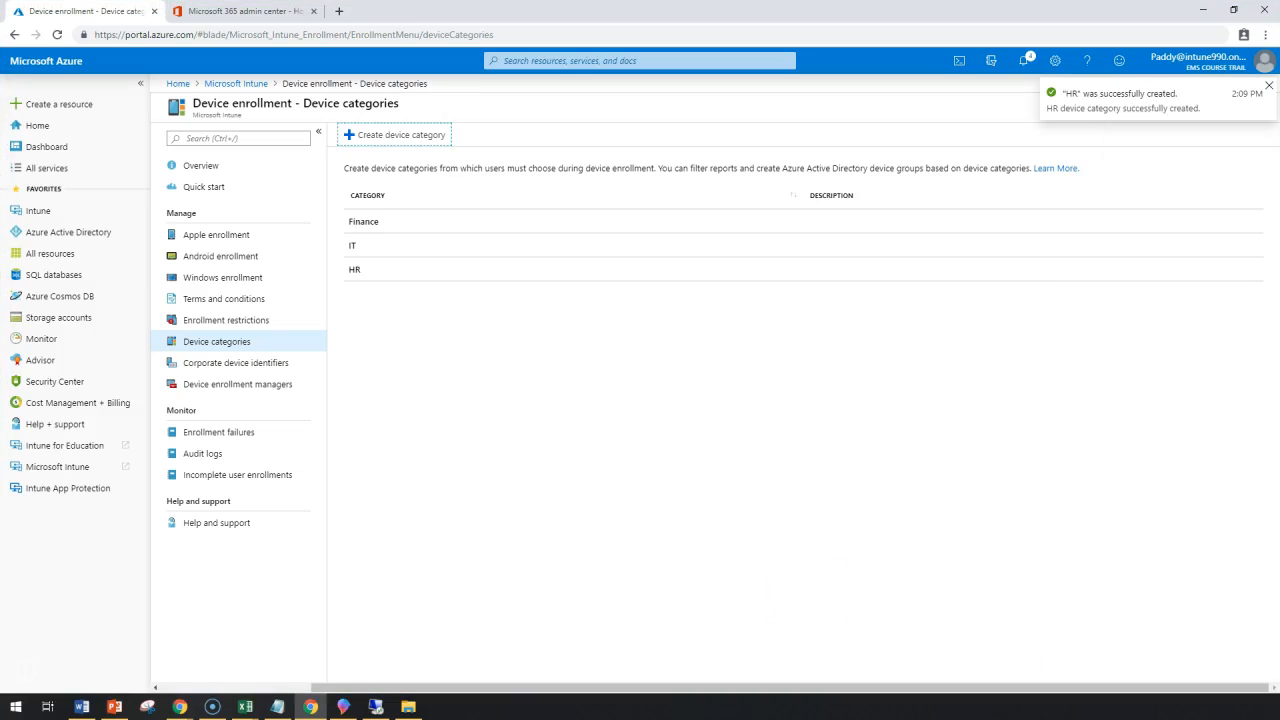
- Examine the CSV upload form for corporate device identifiers and its file chooser without selecting a file
{"action": "left_click", "coordinate": [195, 363]}
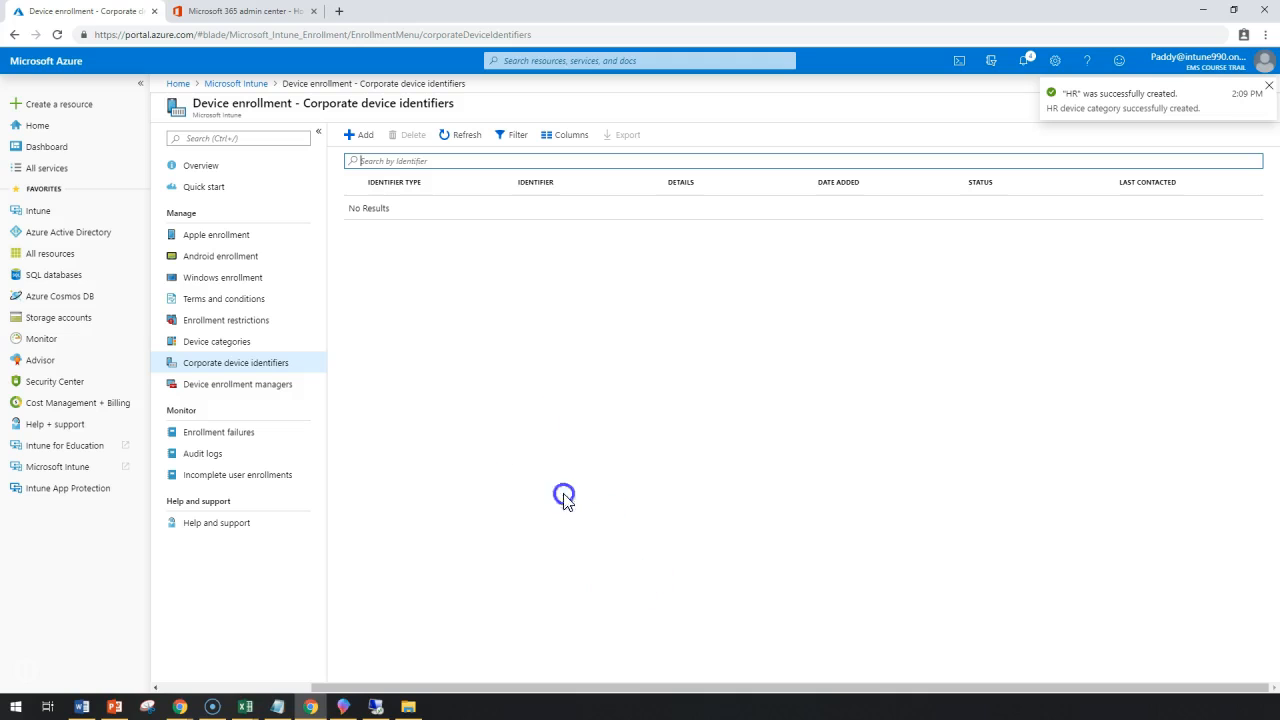
{"action": "left_click", "coordinate": [357, 134]}
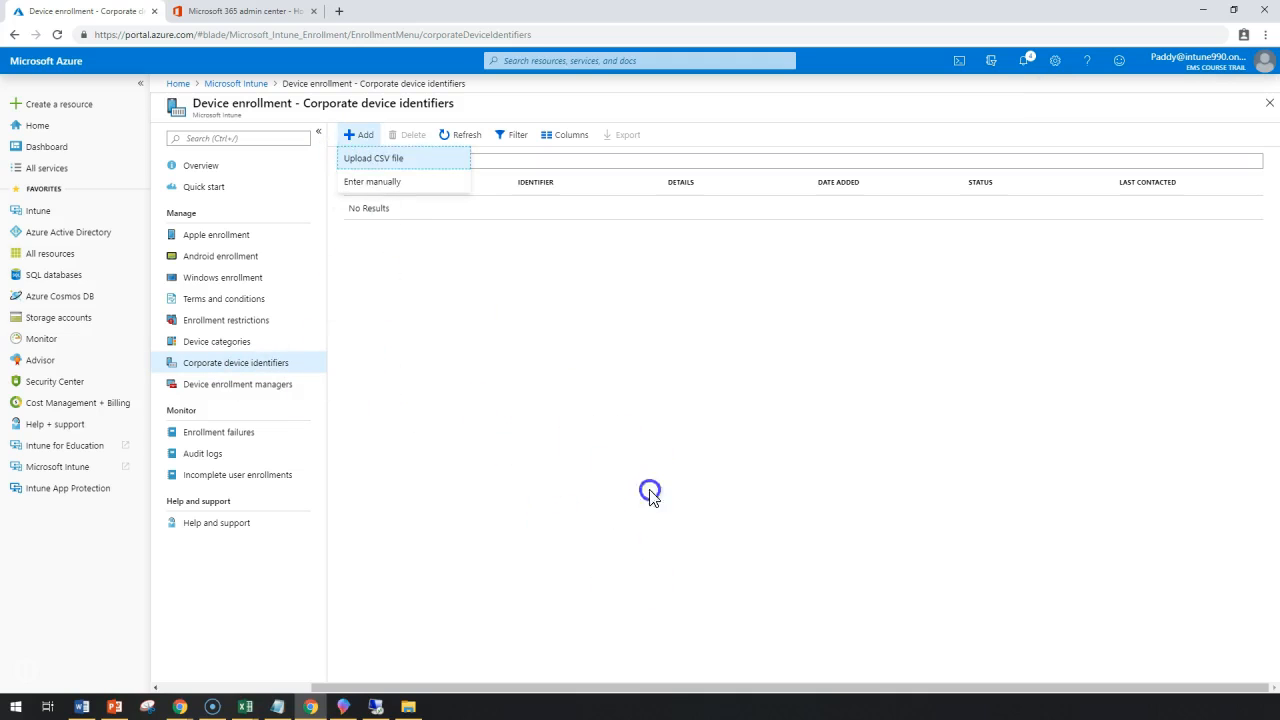
{"action": "left_click", "coordinate": [434, 163]}
{"action": "left_click", "coordinate": [405, 216]}
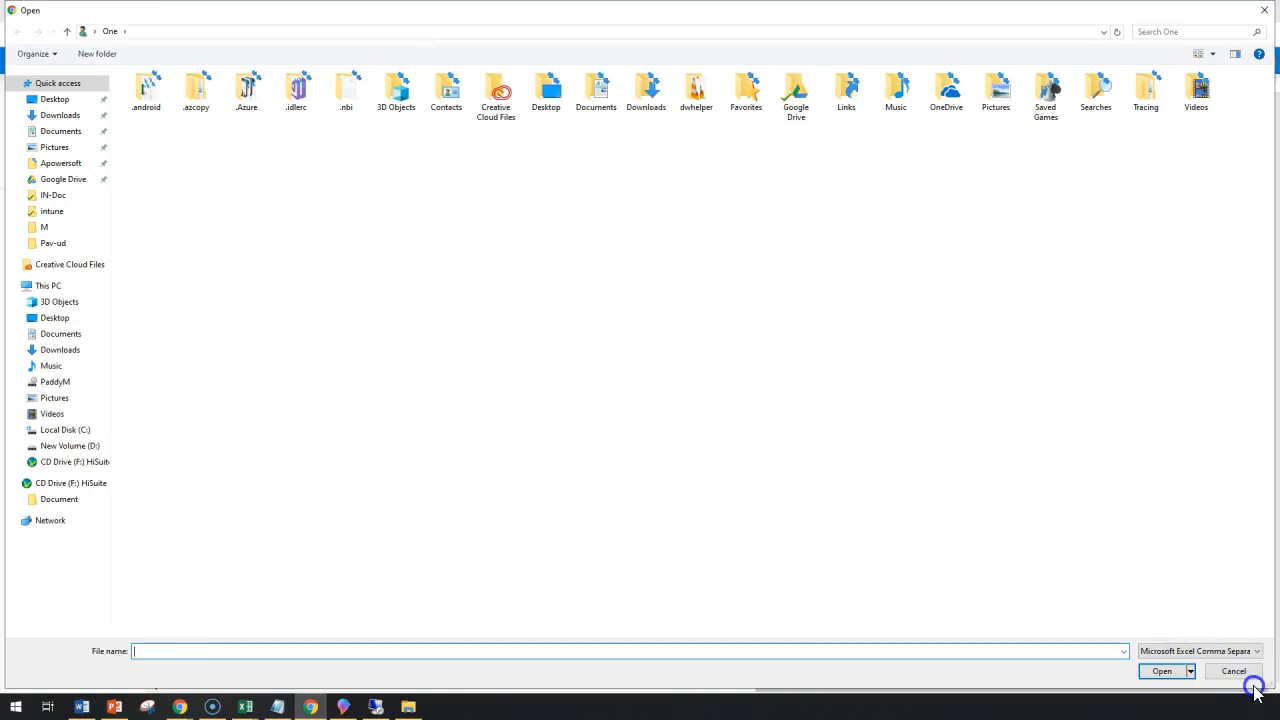
{"action": "left_click", "coordinate": [1233, 670]}
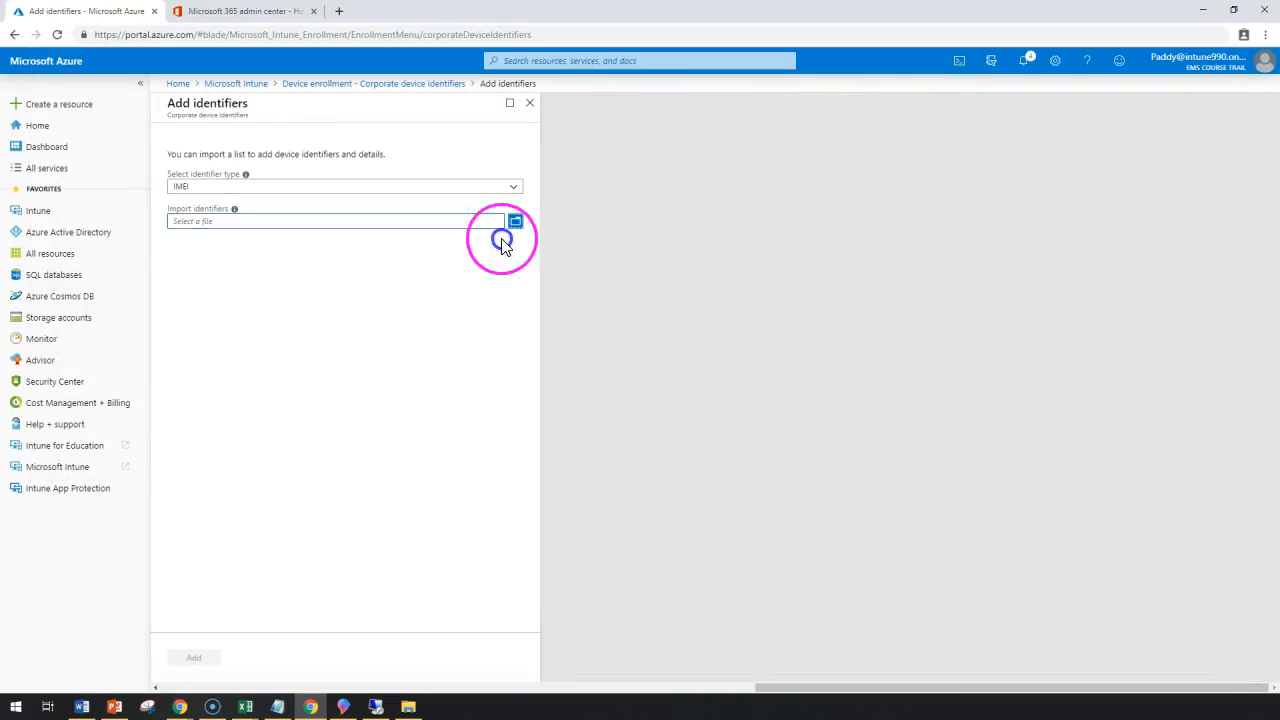
- Try the Serial (Android, iOS, and macOS only) identifier type for the import and discard the unsaved edits
{"action": "left_click", "coordinate": [514, 187]}
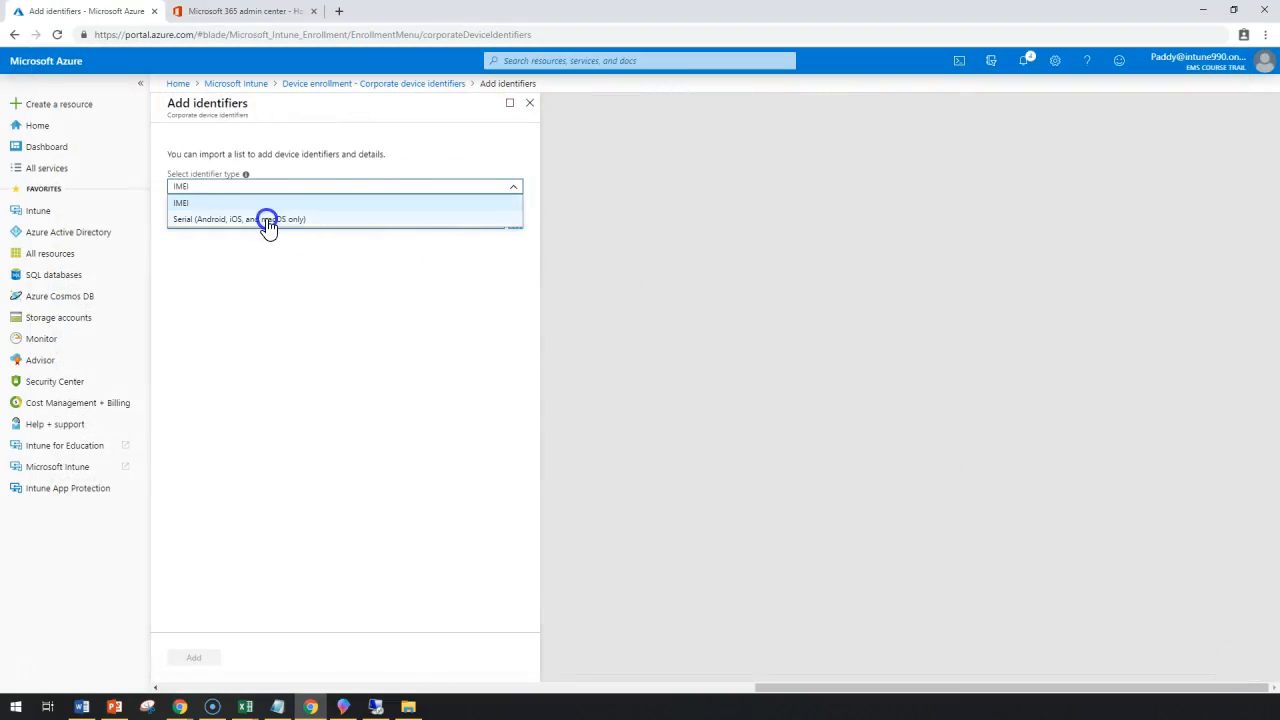
{"action": "left_click", "coordinate": [268, 221]}
{"action": "left_click", "coordinate": [515, 221]}
{"action": "left_click", "coordinate": [1232, 668]}
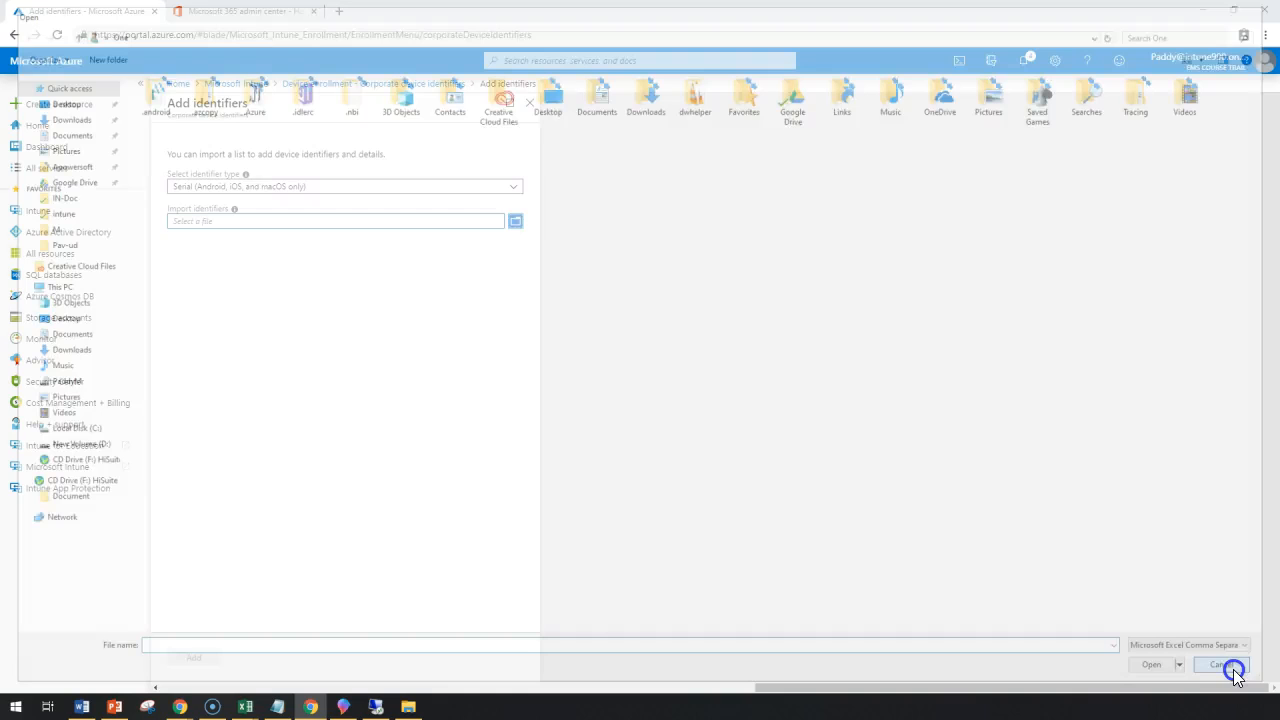
{"action": "left_click", "coordinate": [408, 84]}
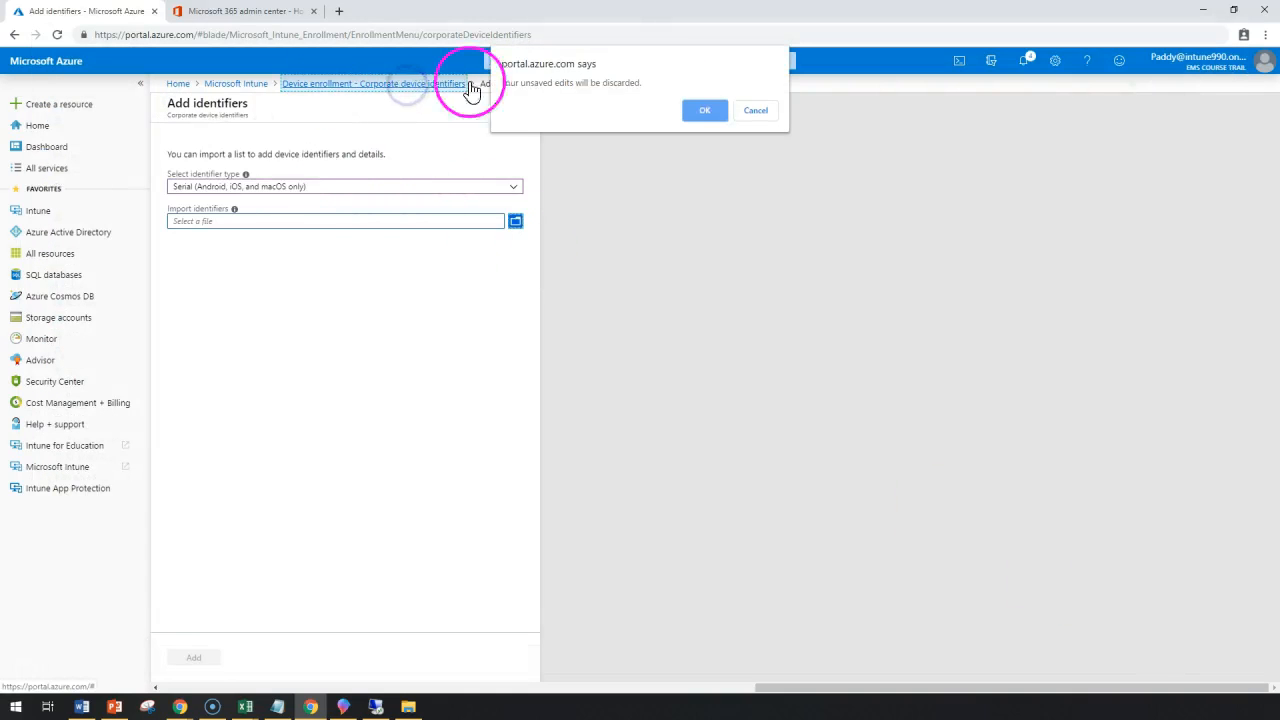
{"action": "left_click", "coordinate": [704, 111]}
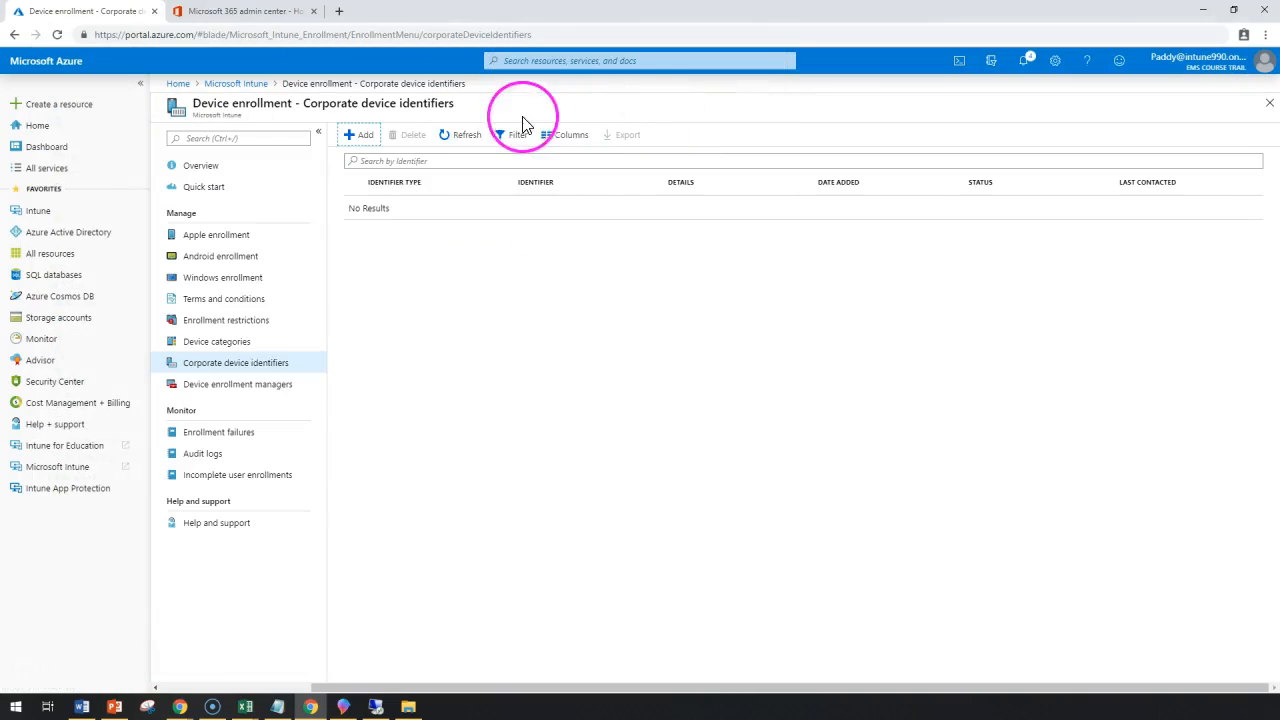
- Open the form for adding a device enrollment manager and read the page's description of the role
{"action": "left_click", "coordinate": [256, 388]}
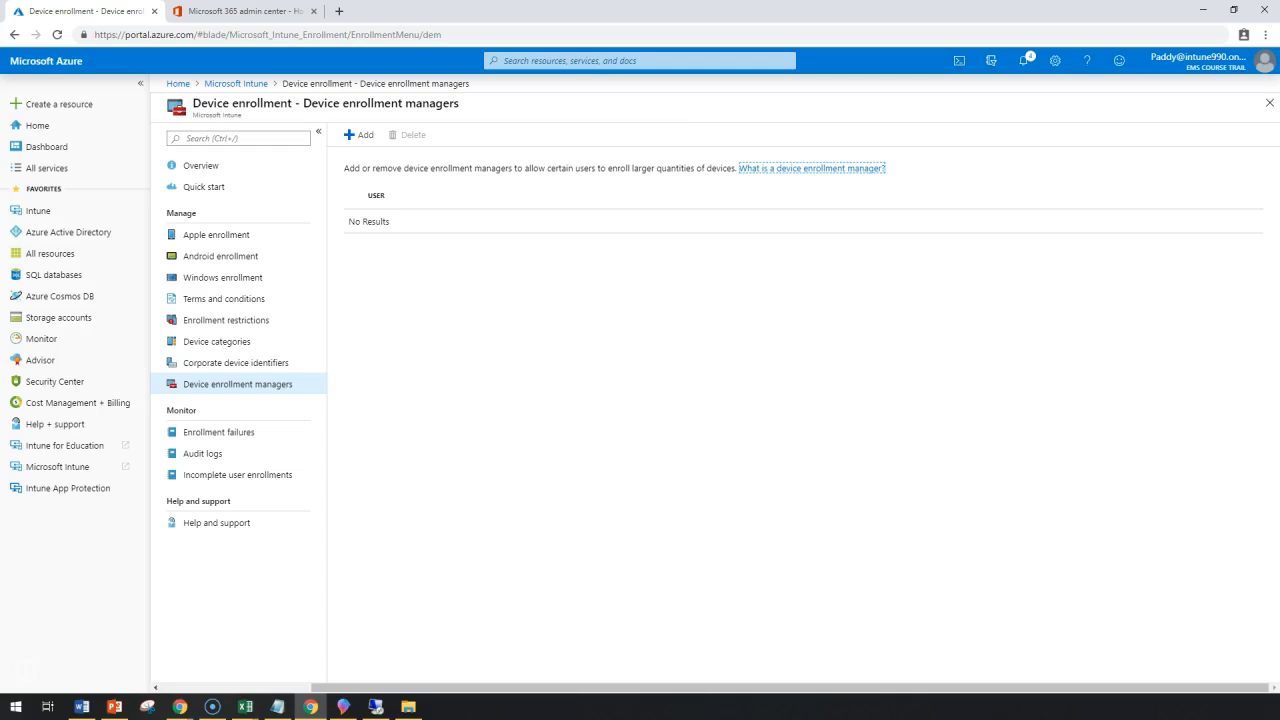
{"action": "left_click", "coordinate": [368, 140]}
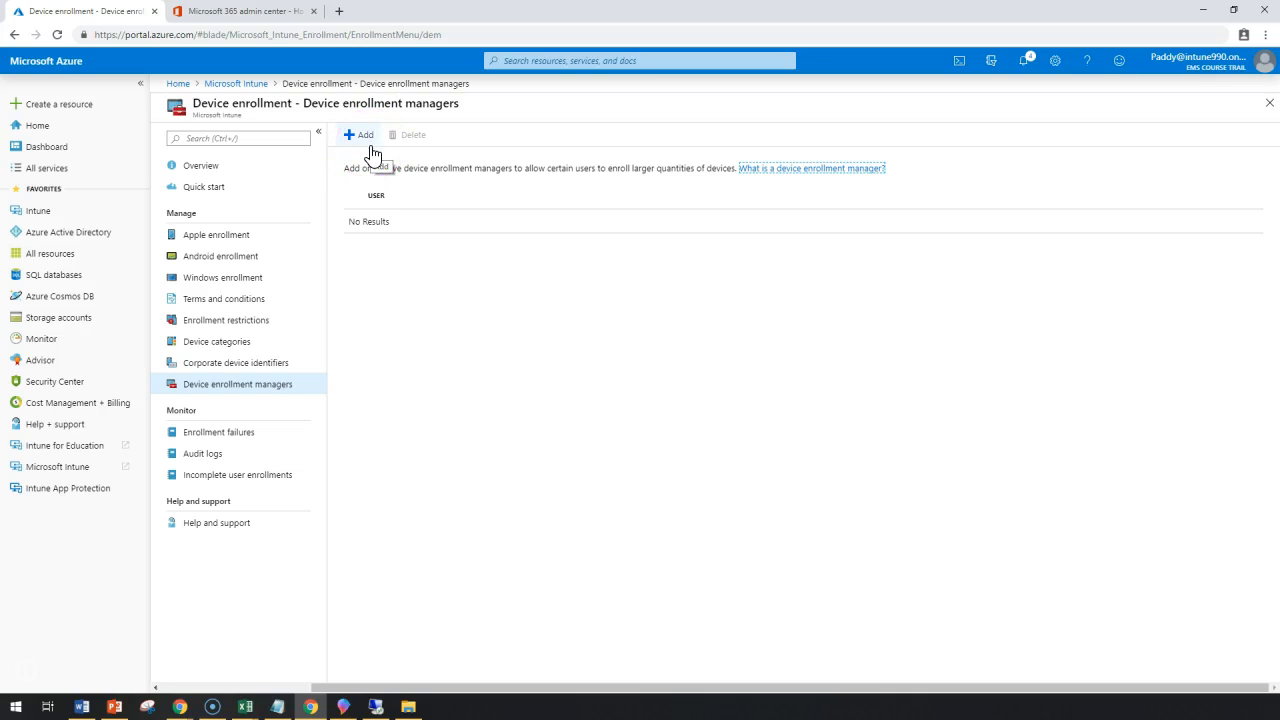
{"action": "left_click", "coordinate": [1161, 142]}
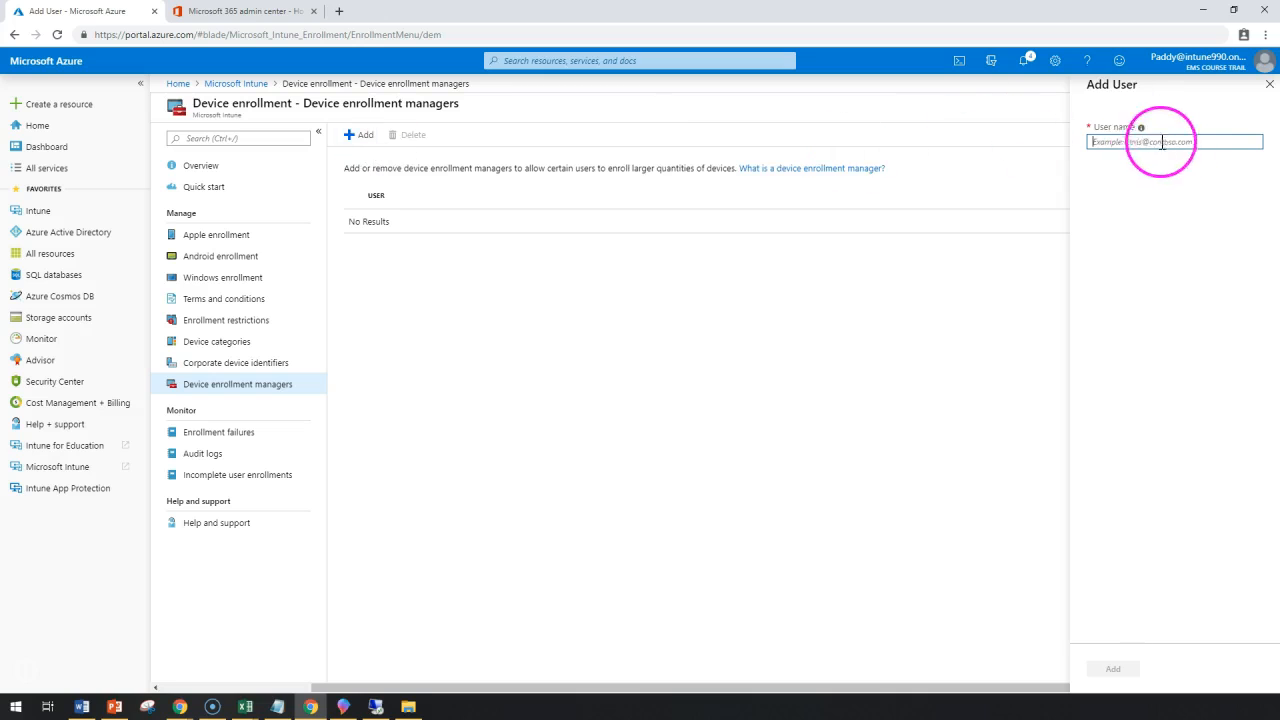
{"action": "left_click", "coordinate": [1140, 125]}
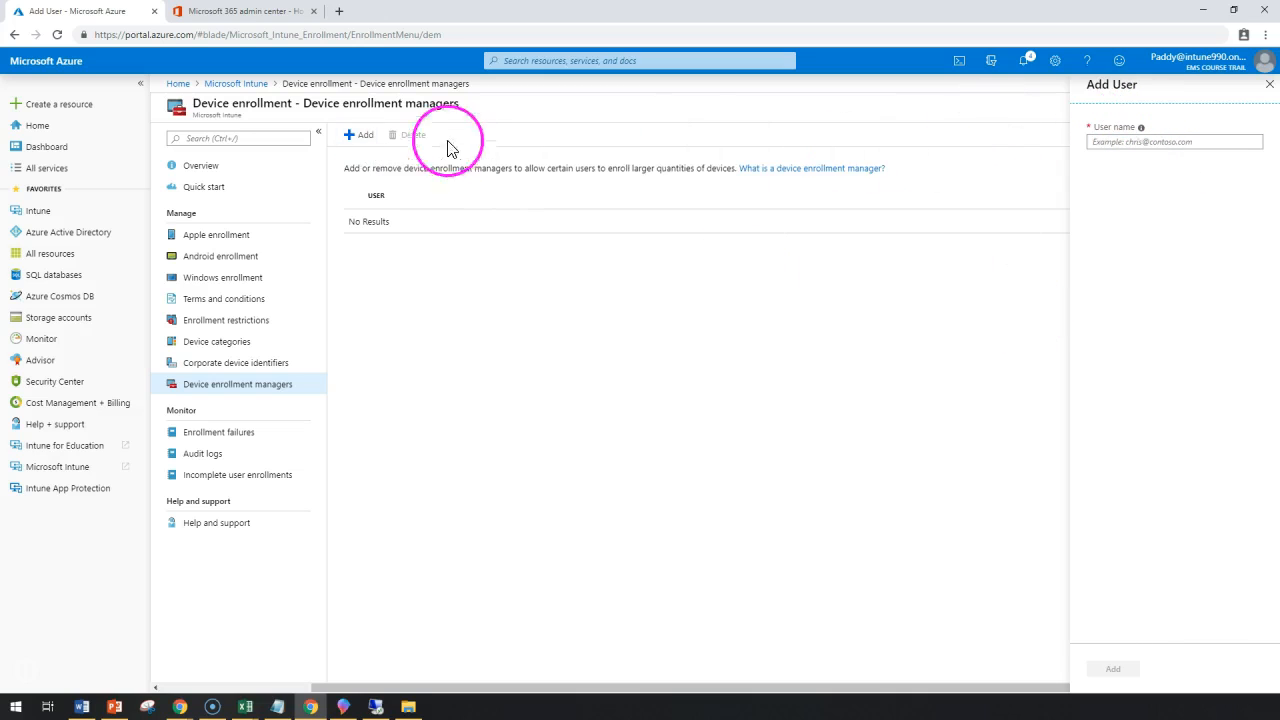
{"action": "left_click_drag", "start_coordinate": [402, 170], "coordinate": [609, 174]}
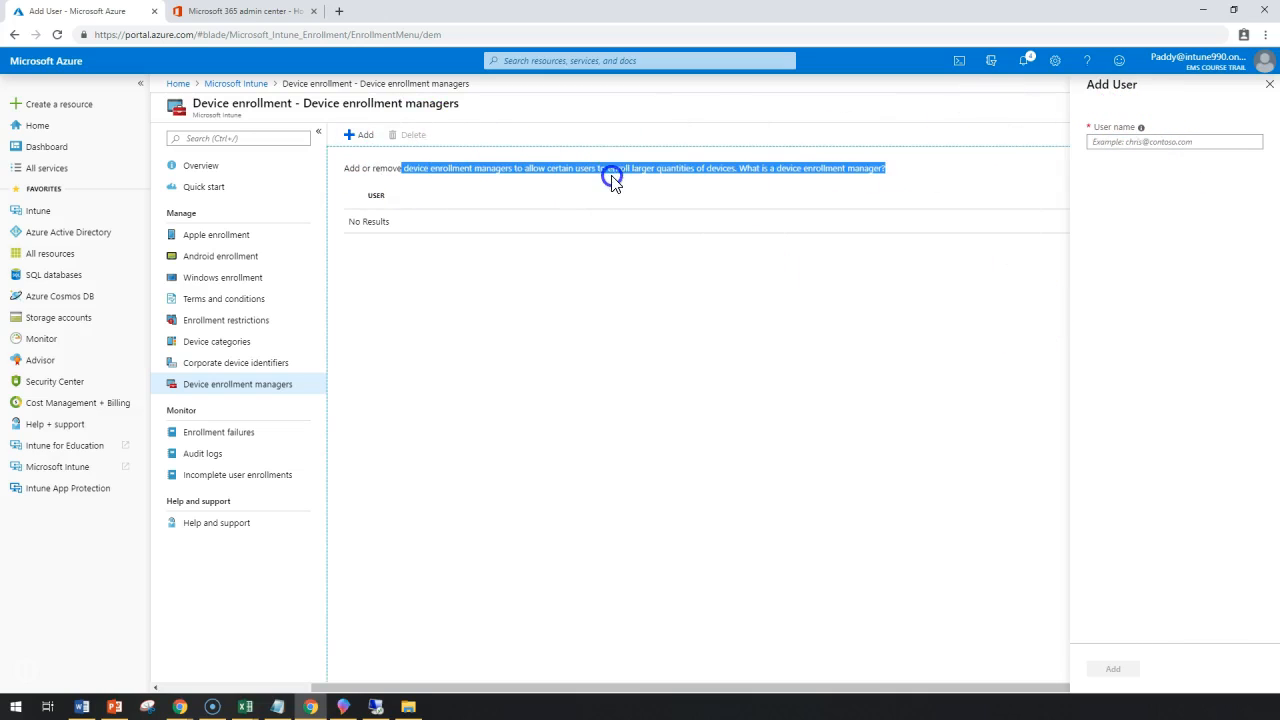
{"action": "left_click", "coordinate": [630, 460]}
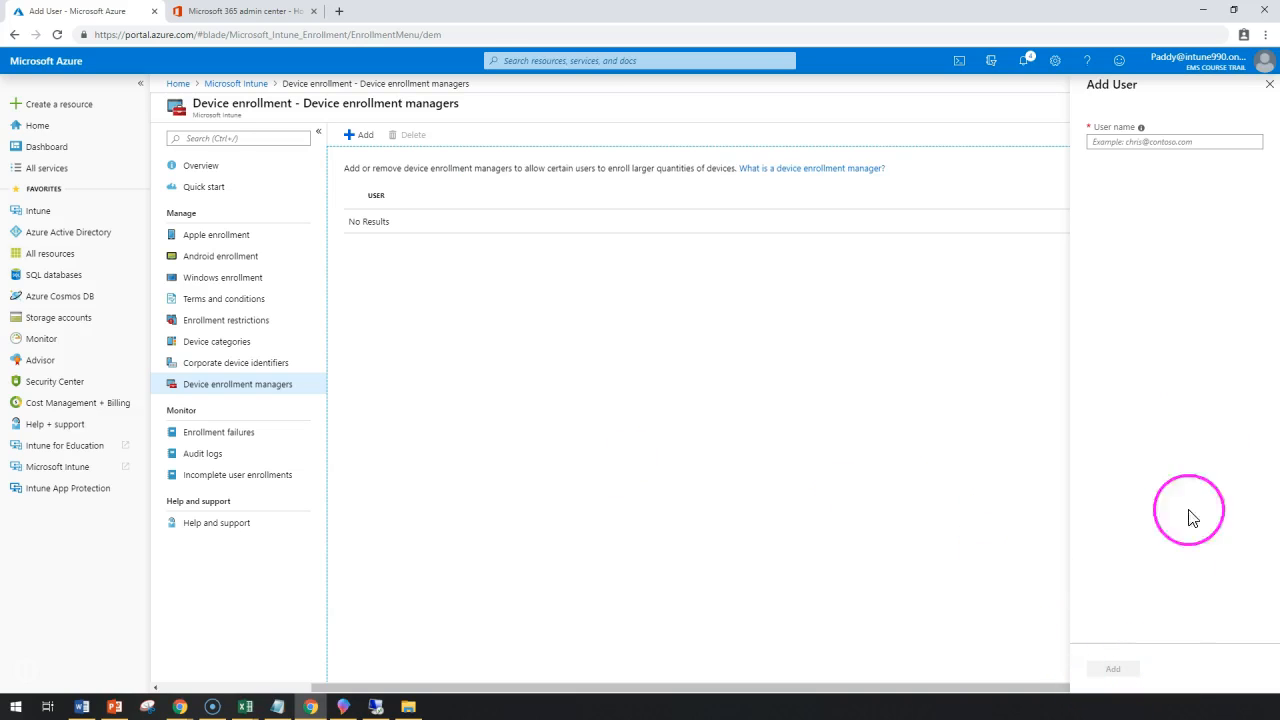